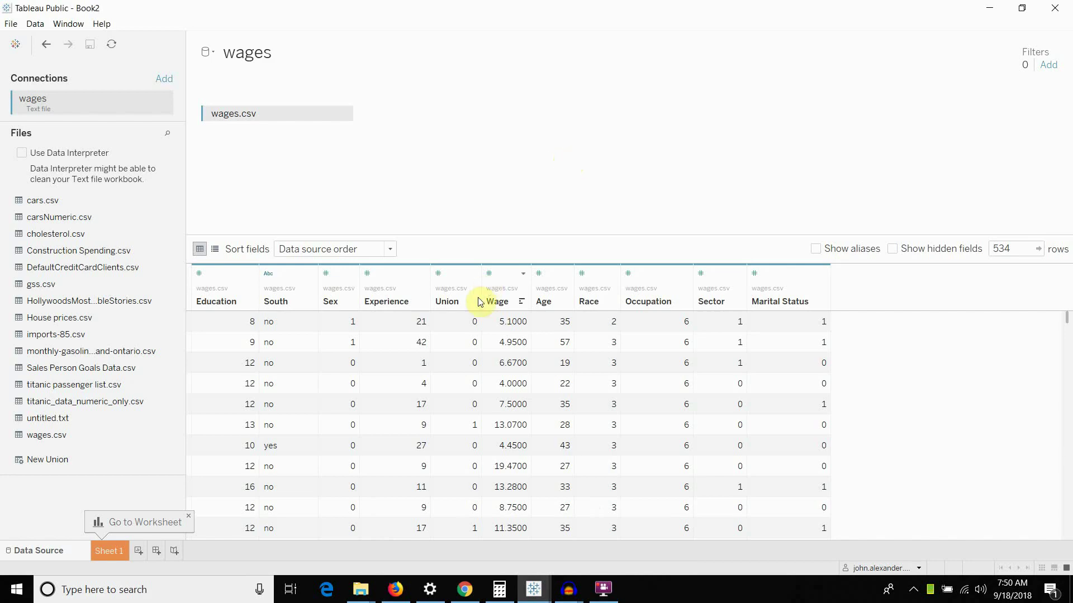
# Switch to the Chrome window with the Google Sheets average-wage pivot table
pyautogui.click(465, 593)
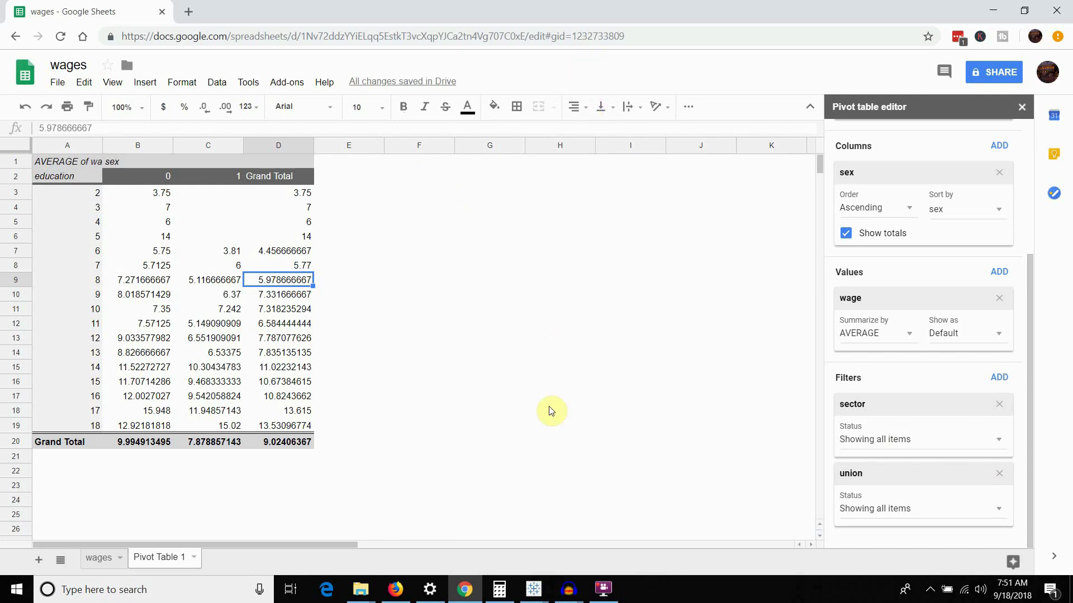
pyautogui.moveTo(540, 597)
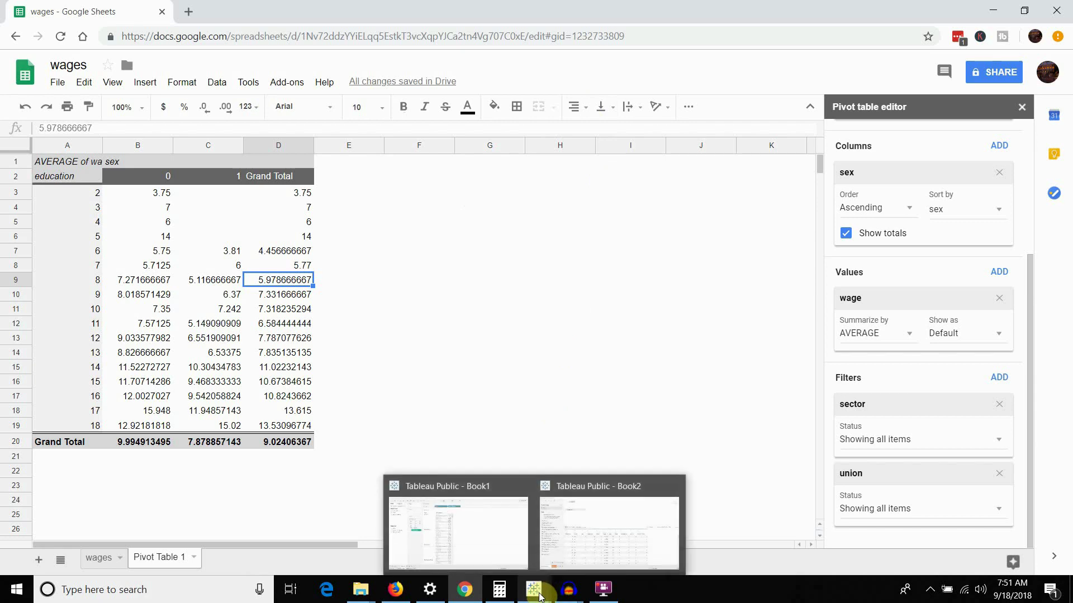
# Bring the Tableau Public Book2 workbook with wages.csv connected back to the front
pyautogui.click(588, 553)
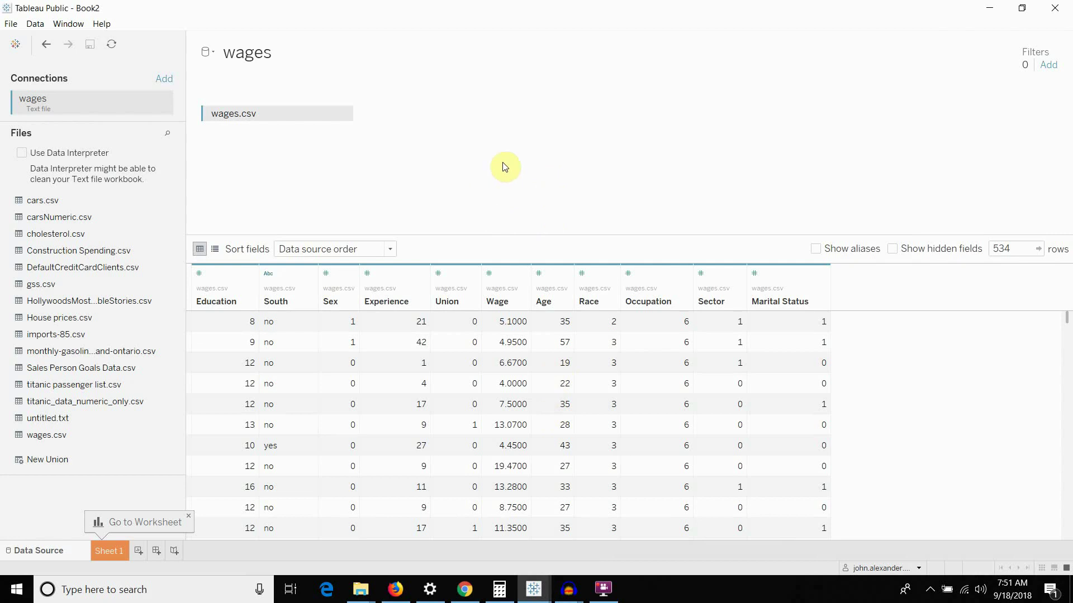
pyautogui.click(121, 552)
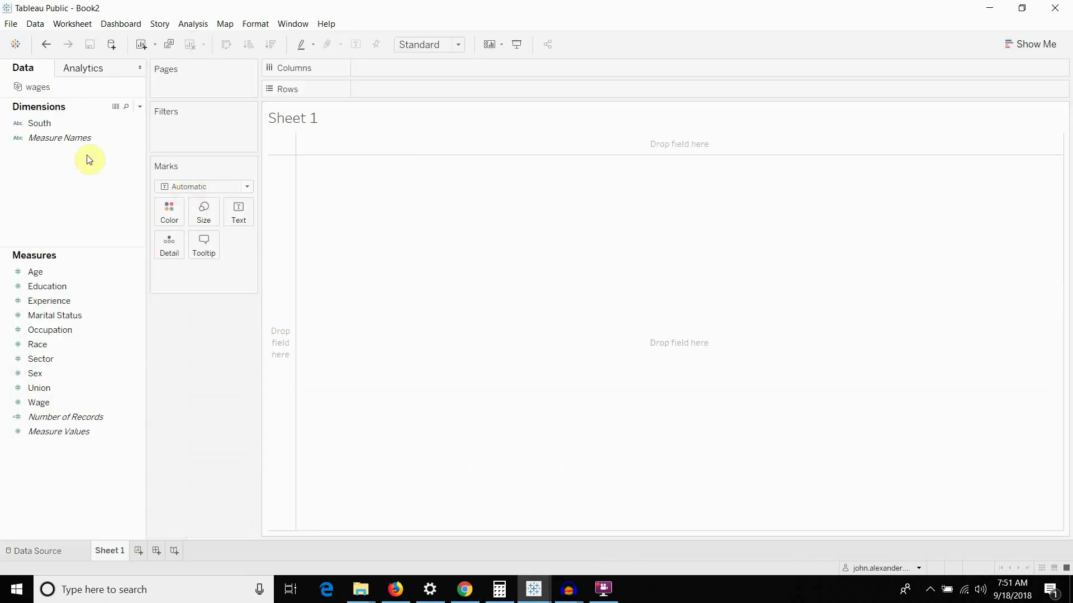
pyautogui.click(65, 117)
pyautogui.click(63, 250)
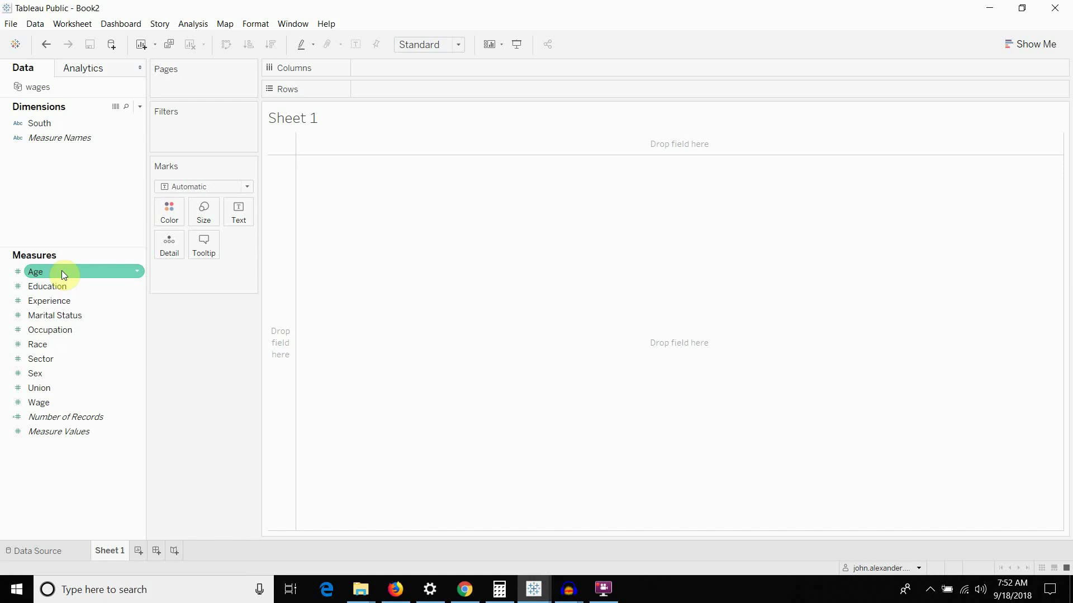
# Convert the nine numeric fields from Age through Union into dimensions
pyautogui.click(72, 270)
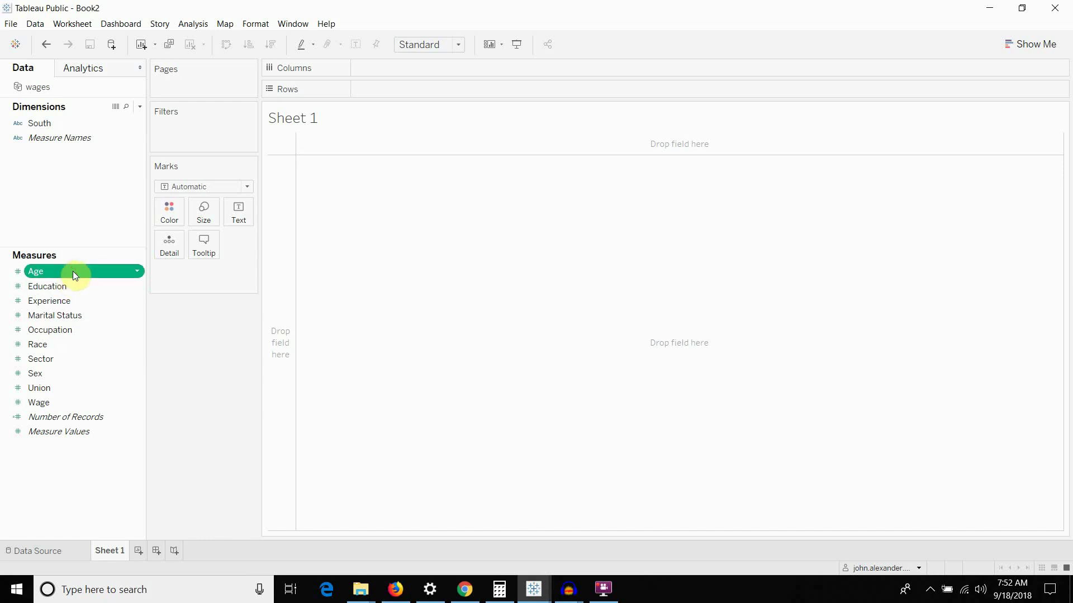
pyautogui.keyDown('shift'); pyautogui.click(44, 388); pyautogui.keyUp('shift')
pyautogui.moveTo(82, 272); pyautogui.dragTo(77, 152)
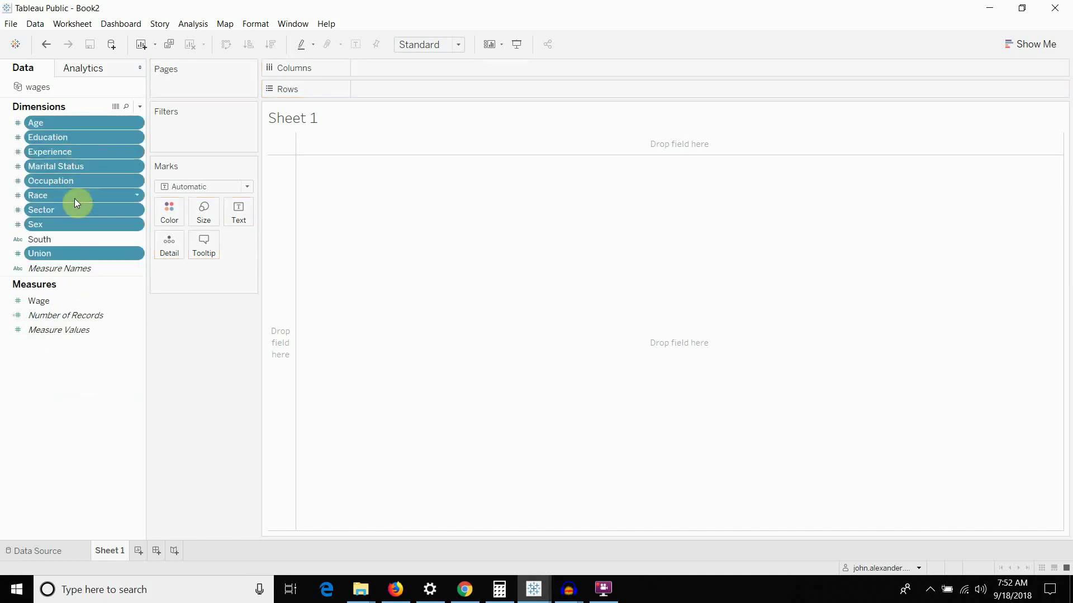
pyautogui.click(68, 239)
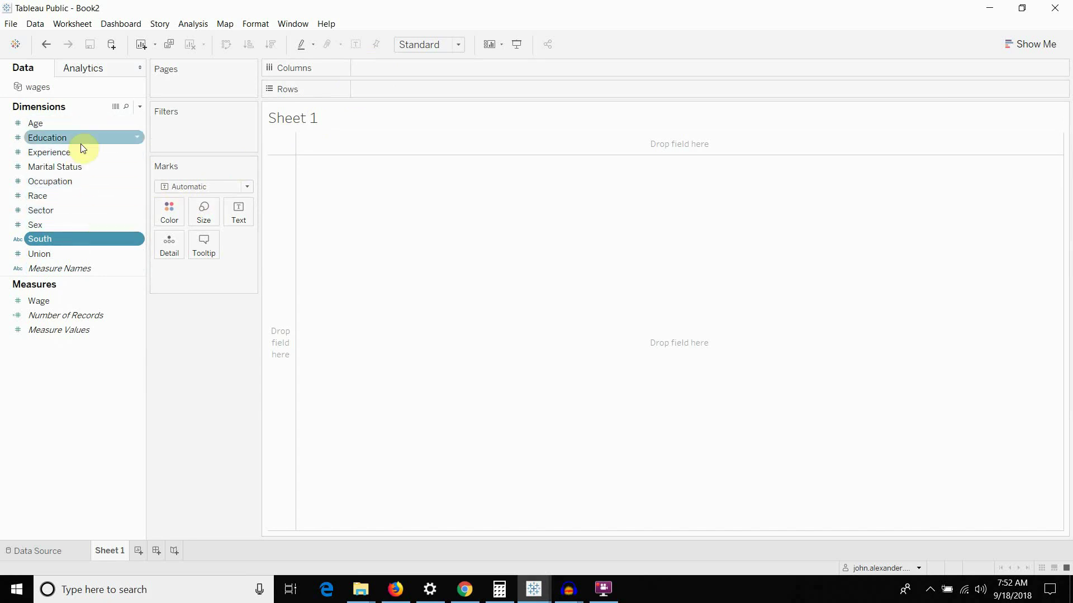
pyautogui.click(470, 593)
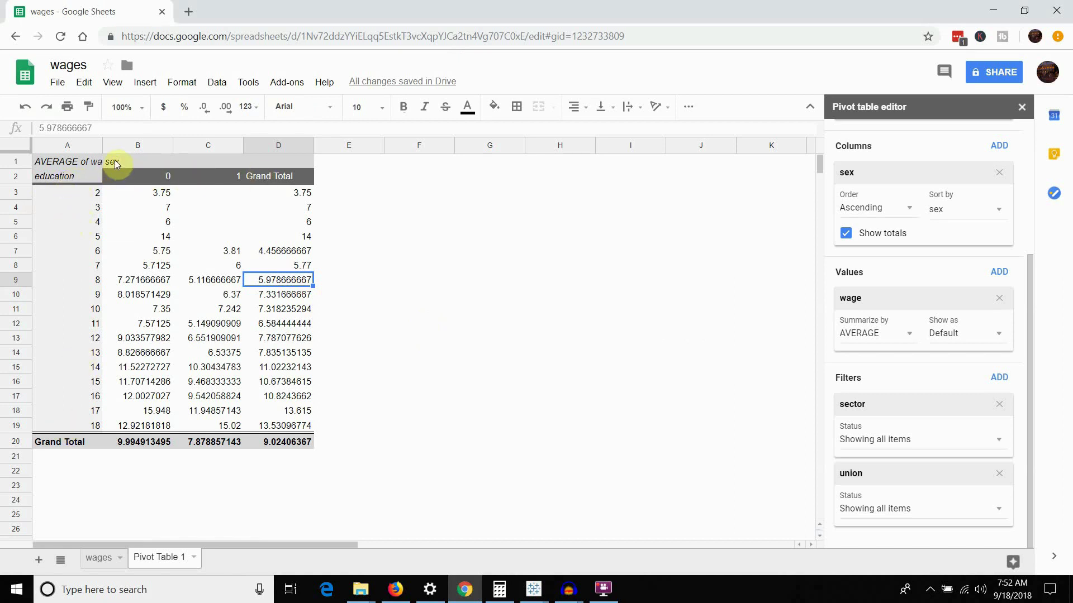
pyautogui.hotkey('alt', 'Tab')
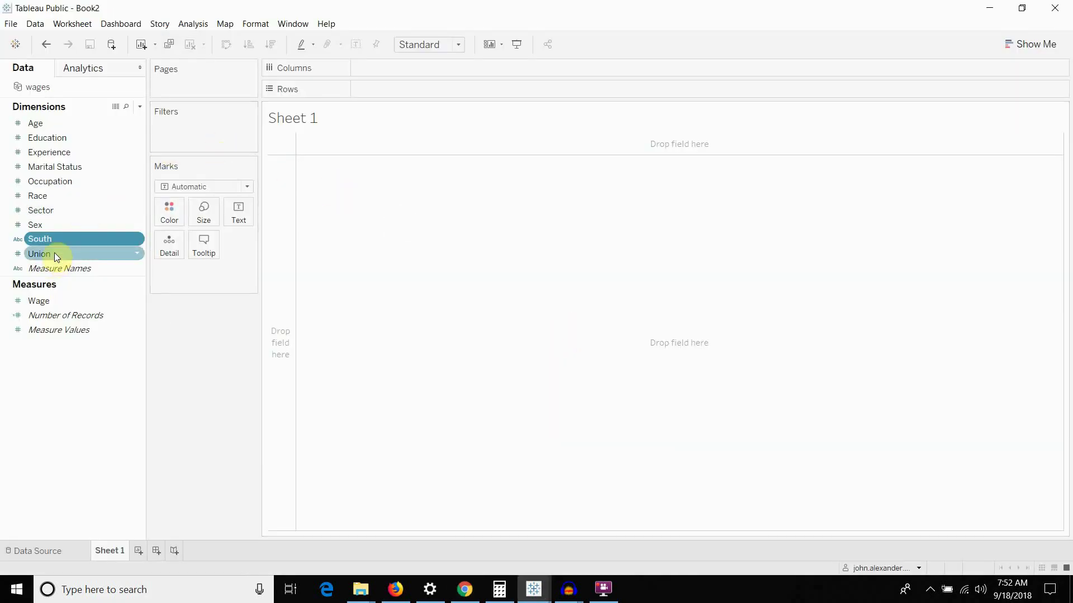
# Lay out Sex on Columns, Education on Rows and Wage as the cell text
pyautogui.click(50, 225)
pyautogui.moveTo(49, 224); pyautogui.dragTo(378, 66)
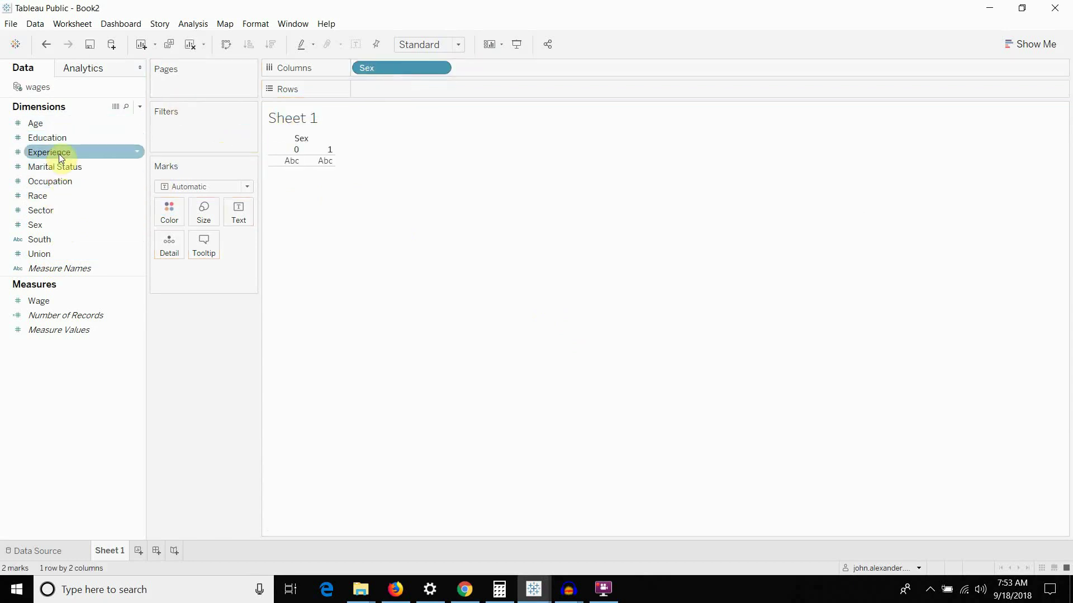
pyautogui.moveTo(76, 139); pyautogui.dragTo(409, 96)
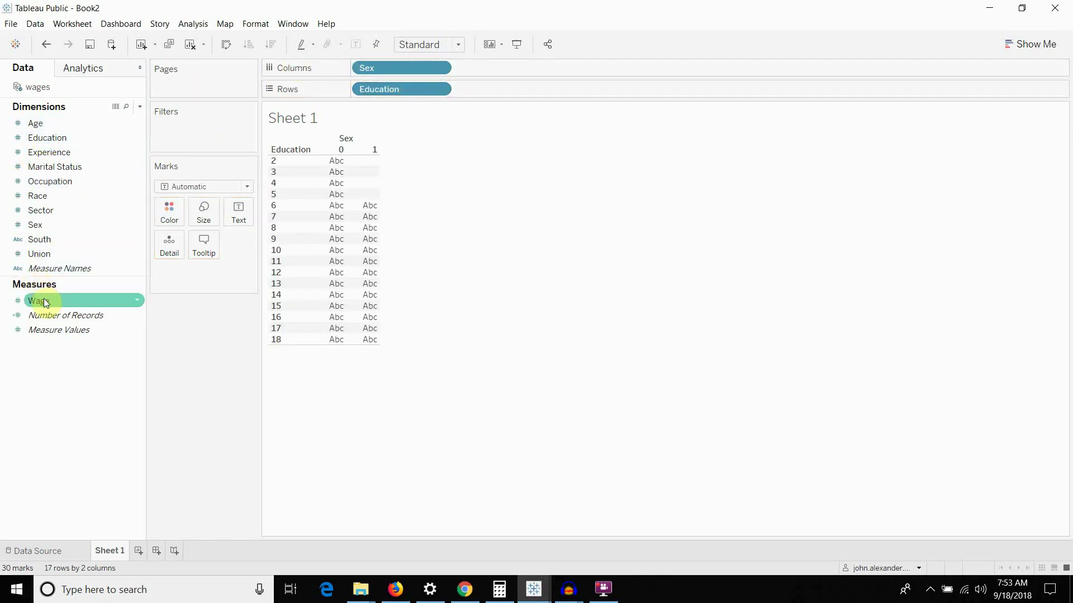
pyautogui.moveTo(43, 300); pyautogui.dragTo(335, 275)
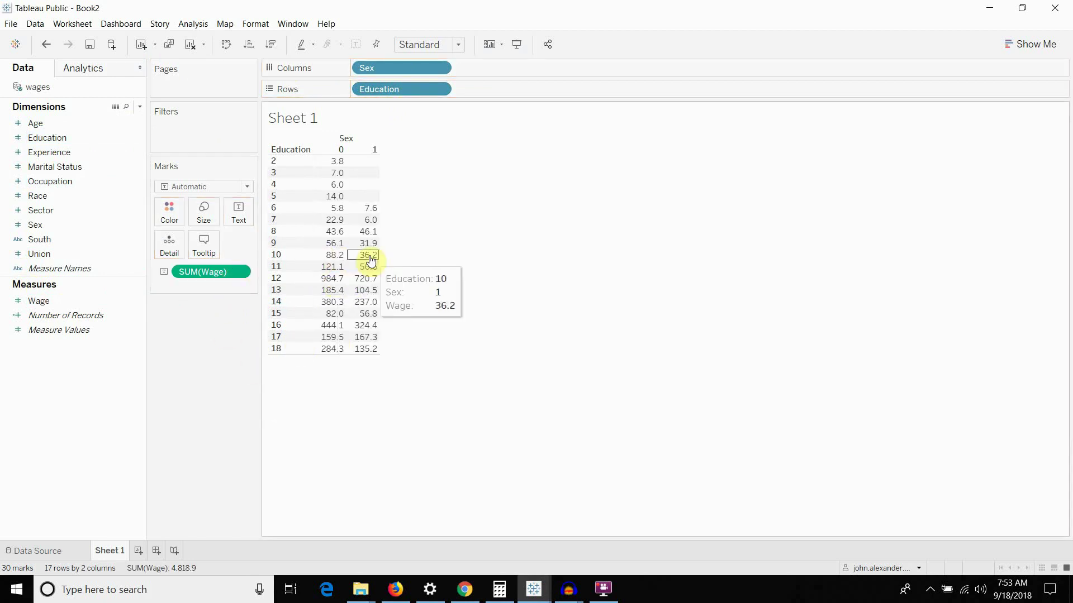
# Change Wage from Sum to Average and check it against the Google Sheets pivot
pyautogui.moveTo(324, 319)
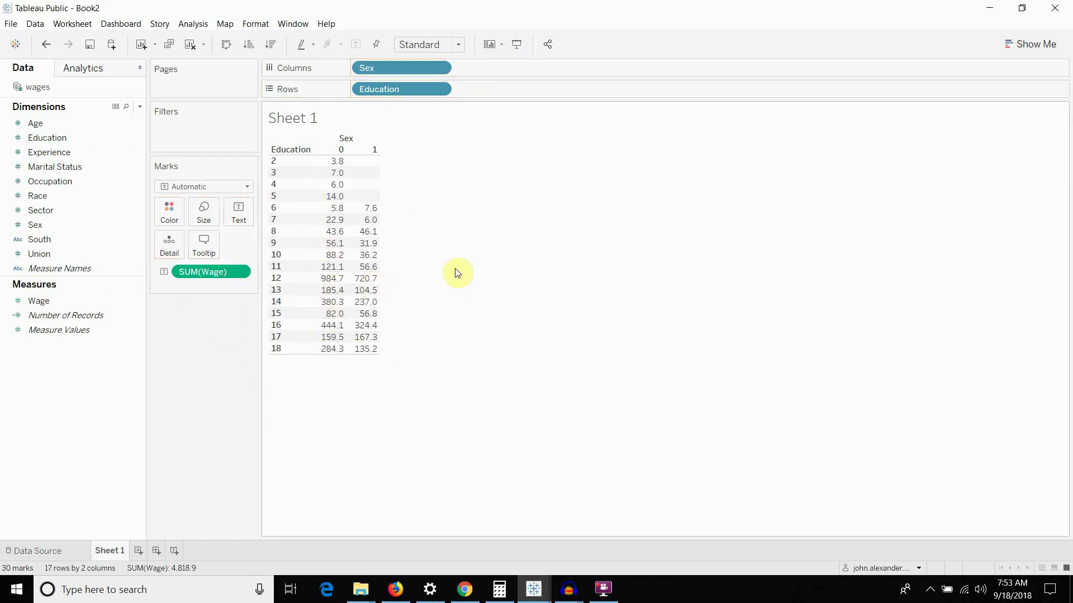
pyautogui.click(238, 272)
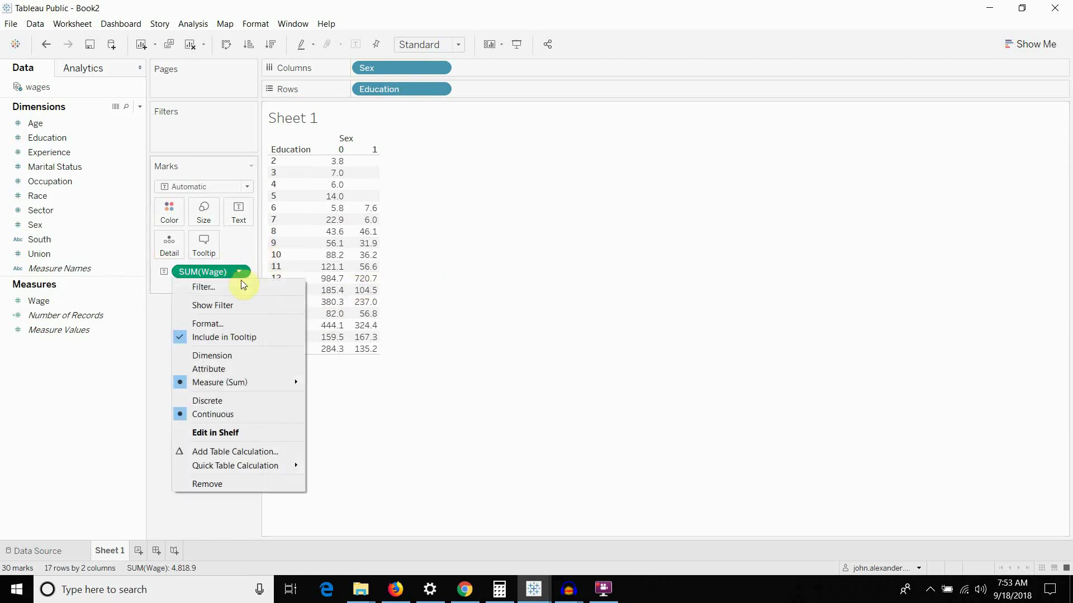
pyautogui.moveTo(237, 383)
pyautogui.click(364, 394)
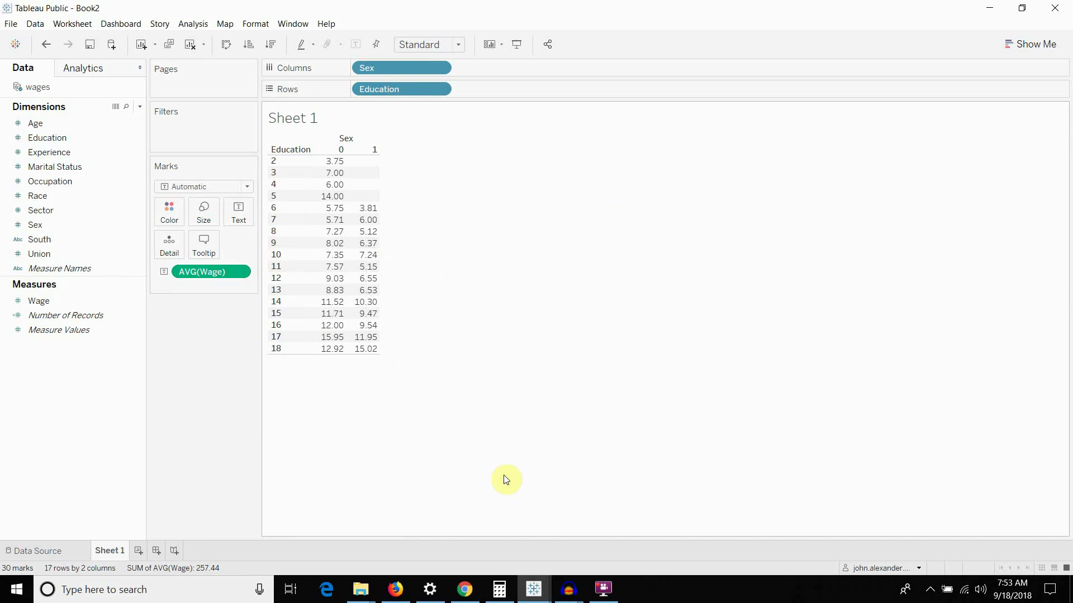
pyautogui.click(472, 596)
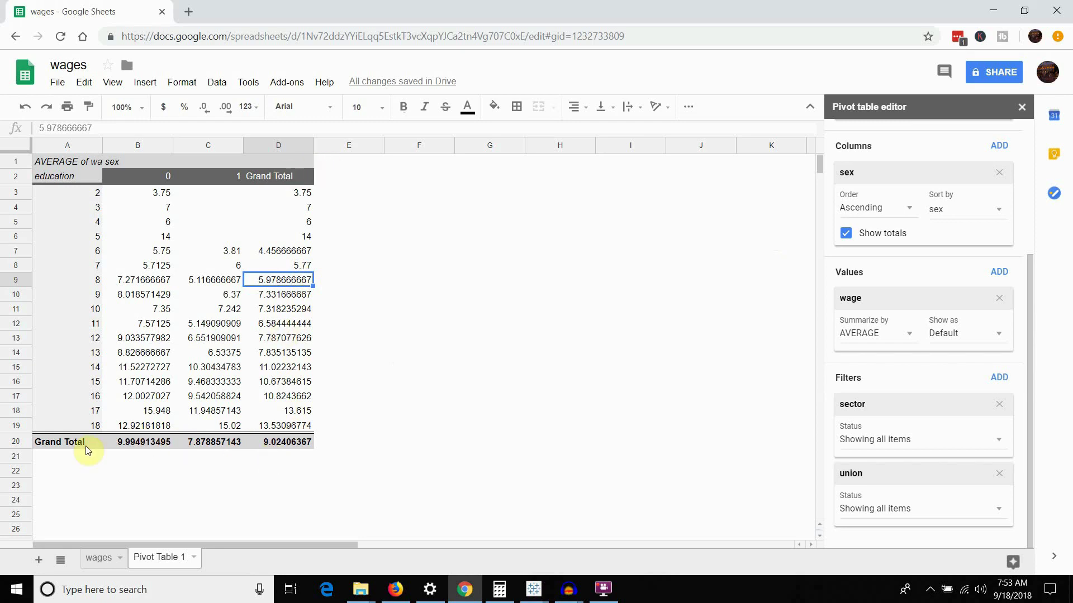
pyautogui.hotkey('alt', 'Tab')
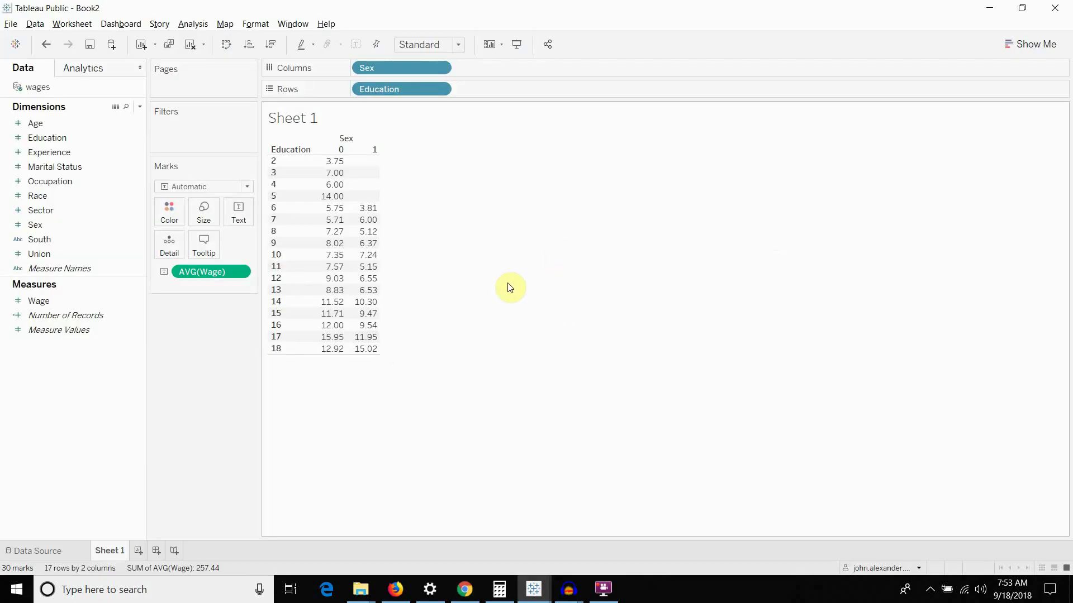
# Add row and column grand totals from the Analysis > Totals menu
pyautogui.click(193, 24)
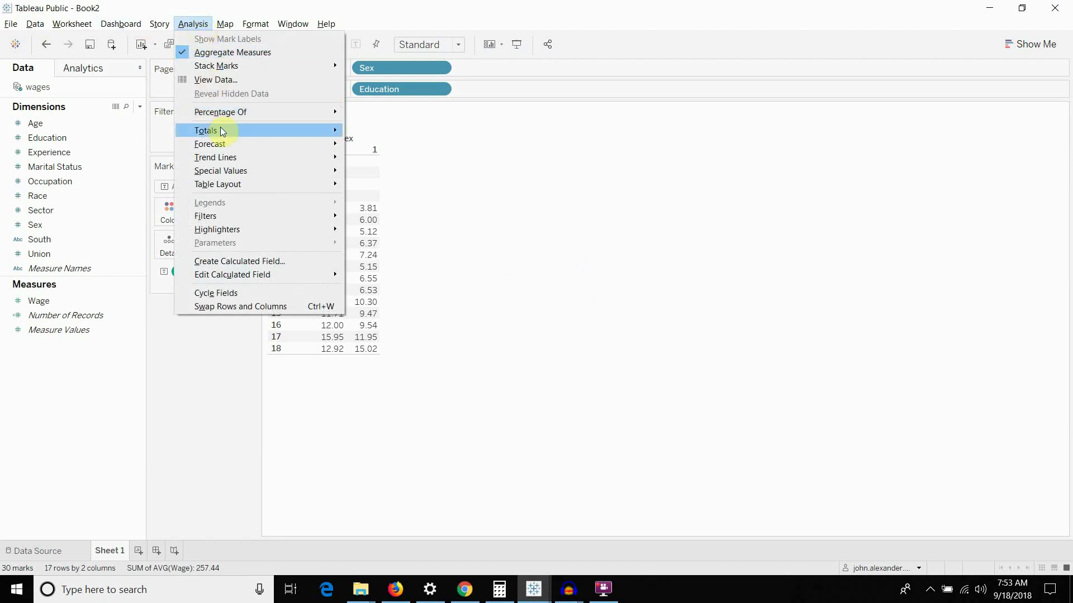
pyautogui.moveTo(232, 132)
pyautogui.click(401, 132)
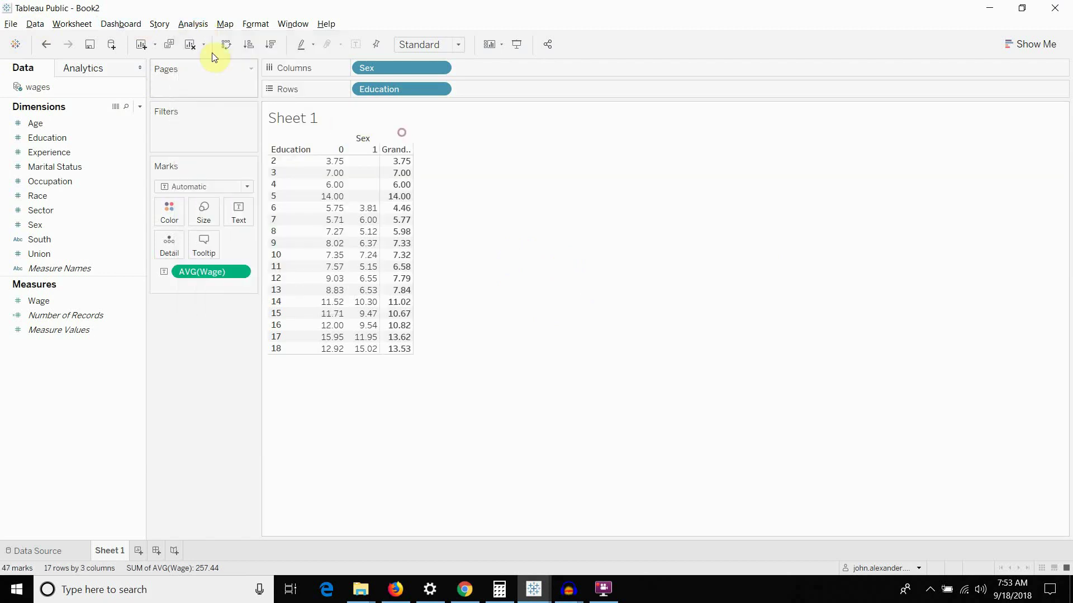
pyautogui.click(201, 24)
pyautogui.moveTo(216, 130)
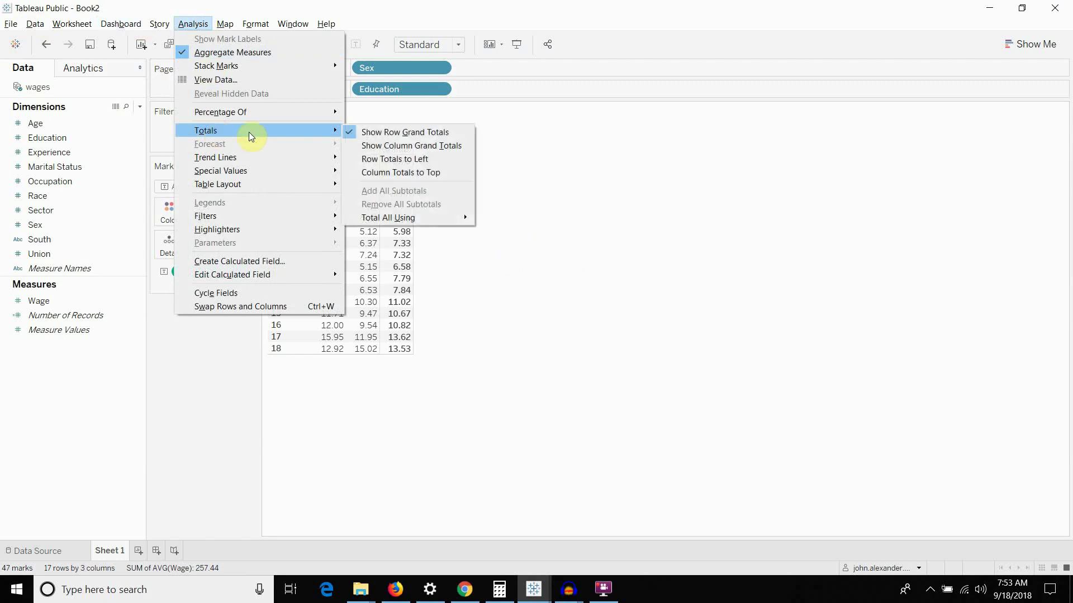
pyautogui.click(403, 145)
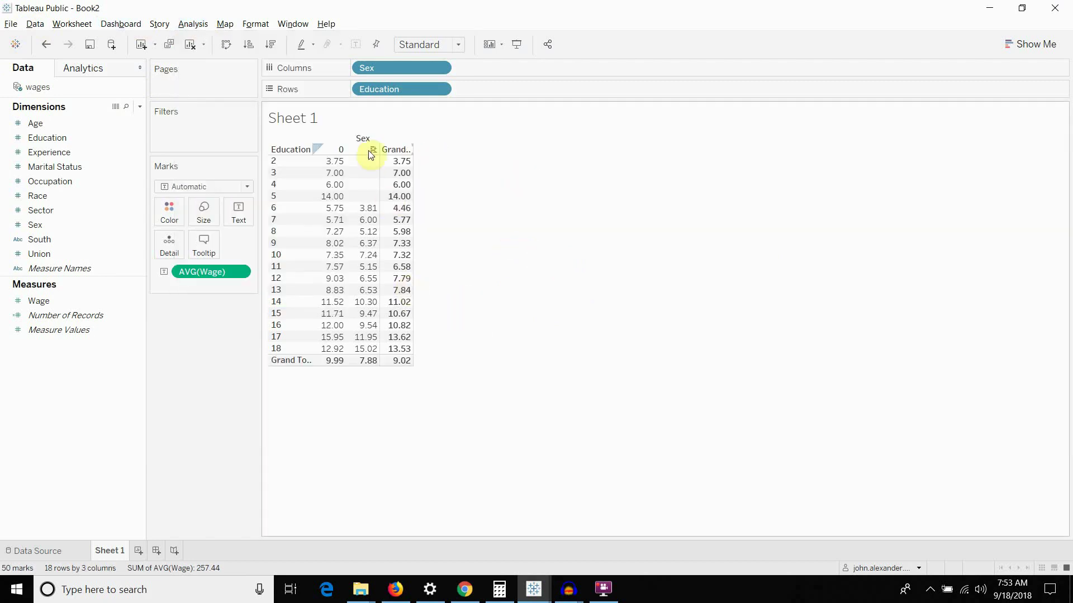
pyautogui.moveTo(317, 363)
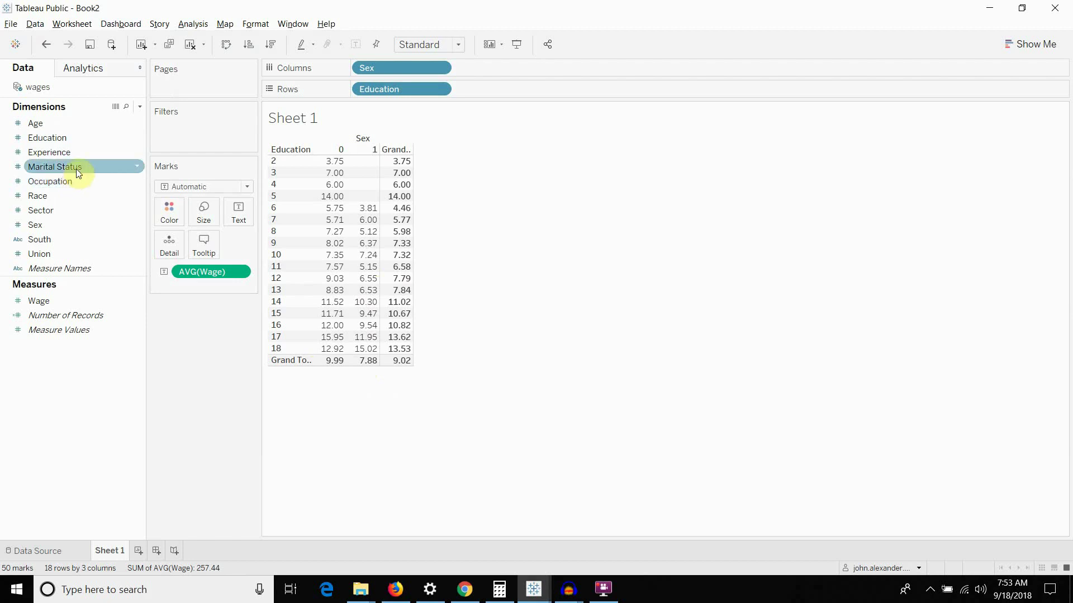
# Add Marital Status to Rows after Education and turn on all subtotals
pyautogui.moveTo(76, 169); pyautogui.dragTo(511, 89)
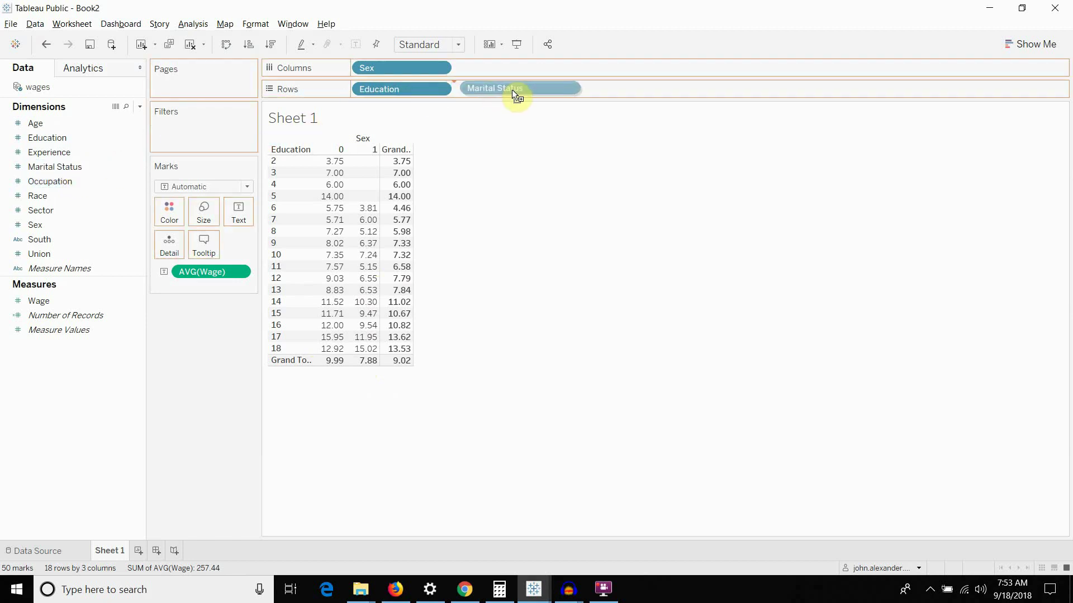
pyautogui.moveTo(512, 89); pyautogui.dragTo(509, 91)
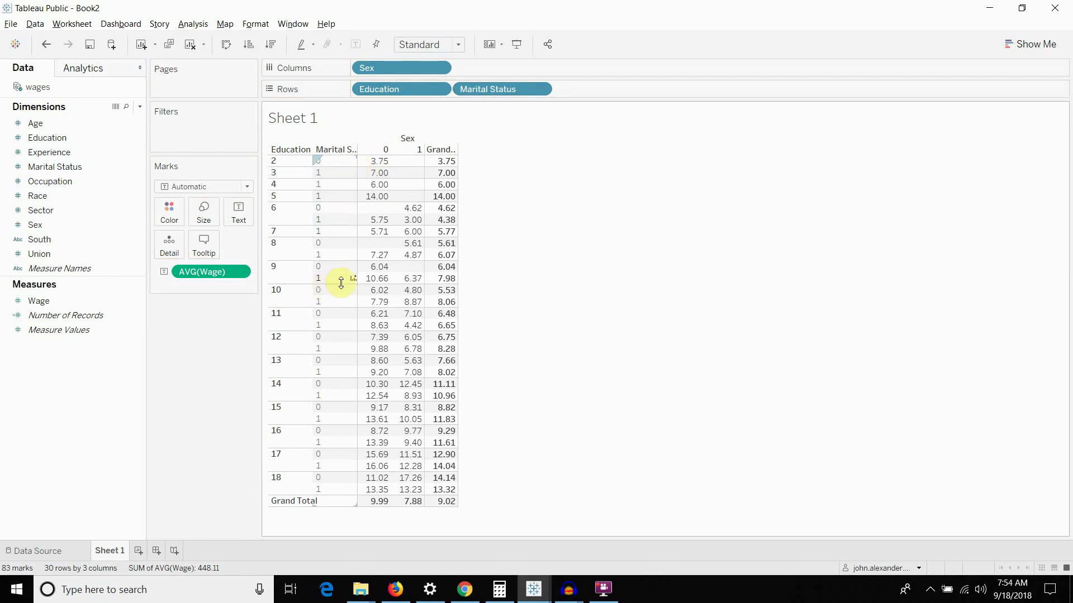
pyautogui.click(193, 24)
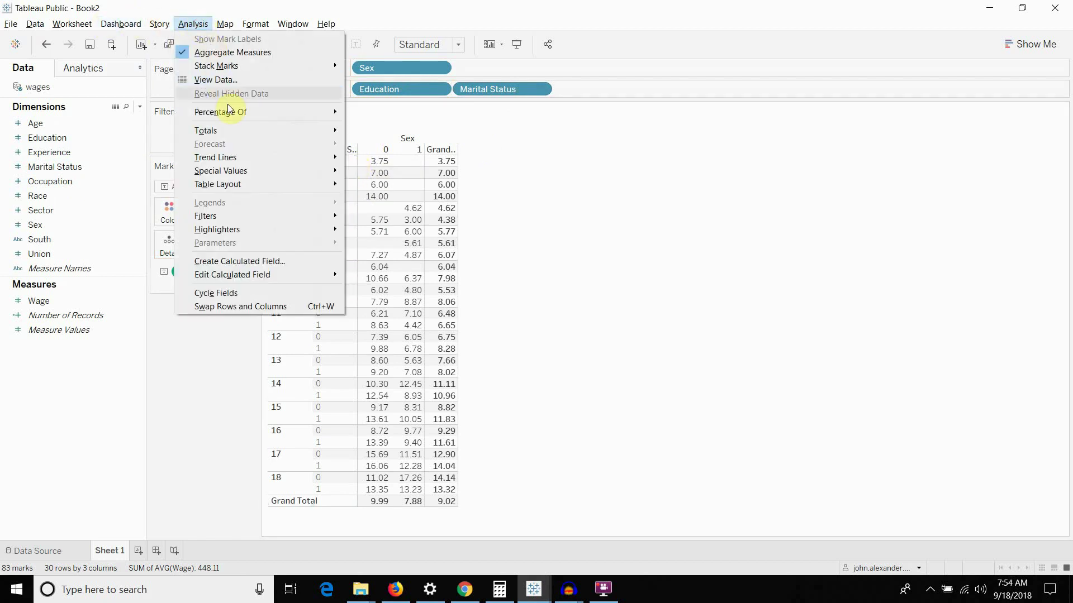
pyautogui.moveTo(239, 129)
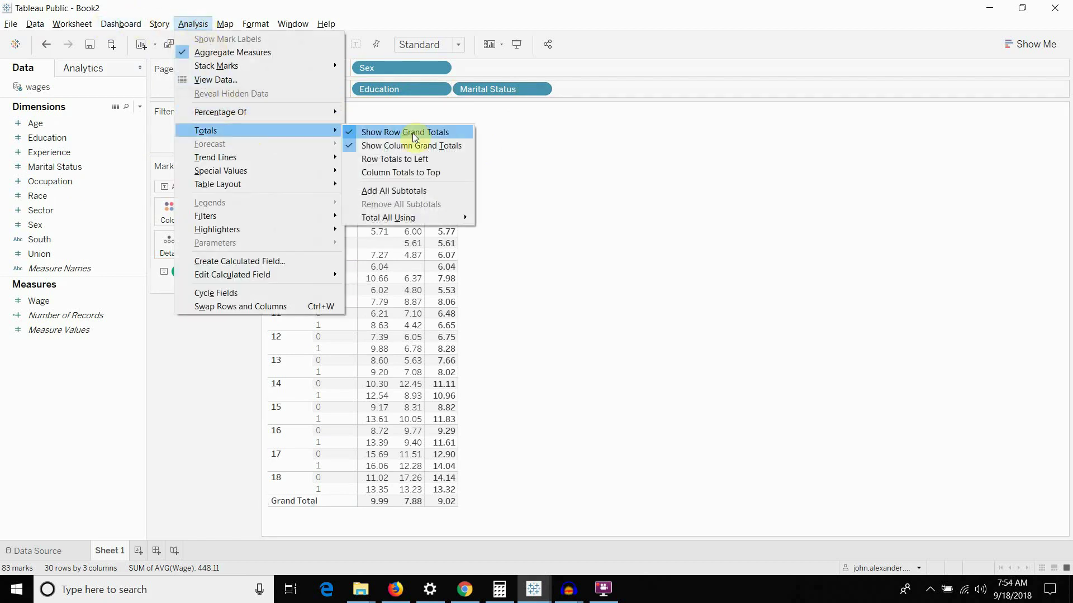
pyautogui.click(427, 190)
# Select education 8's marital status 0, 1 and Total rows to inspect their values
pyautogui.click(325, 337)
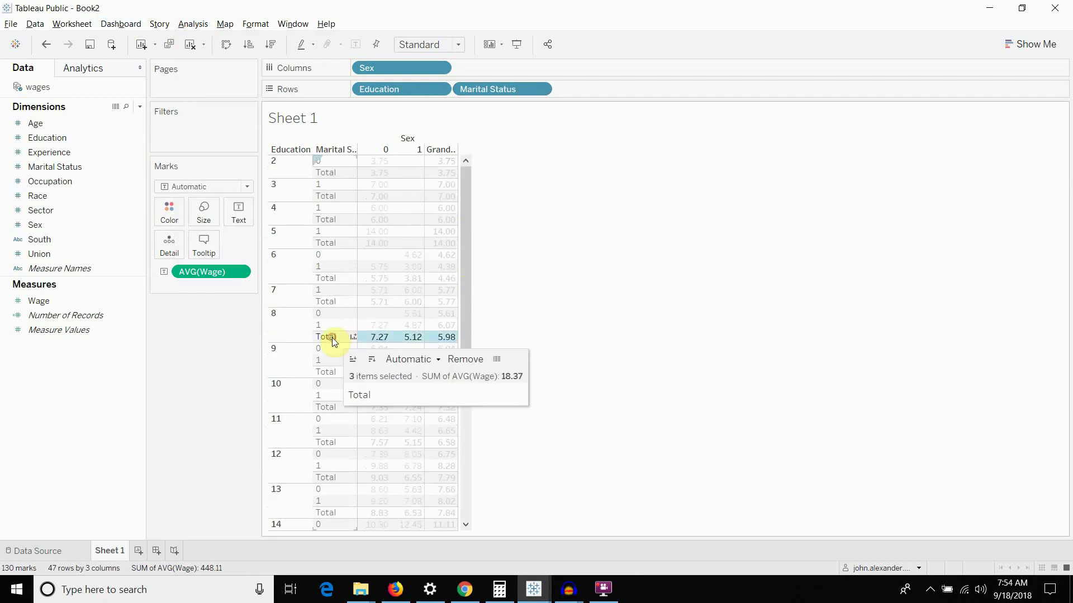
pyautogui.click(283, 323)
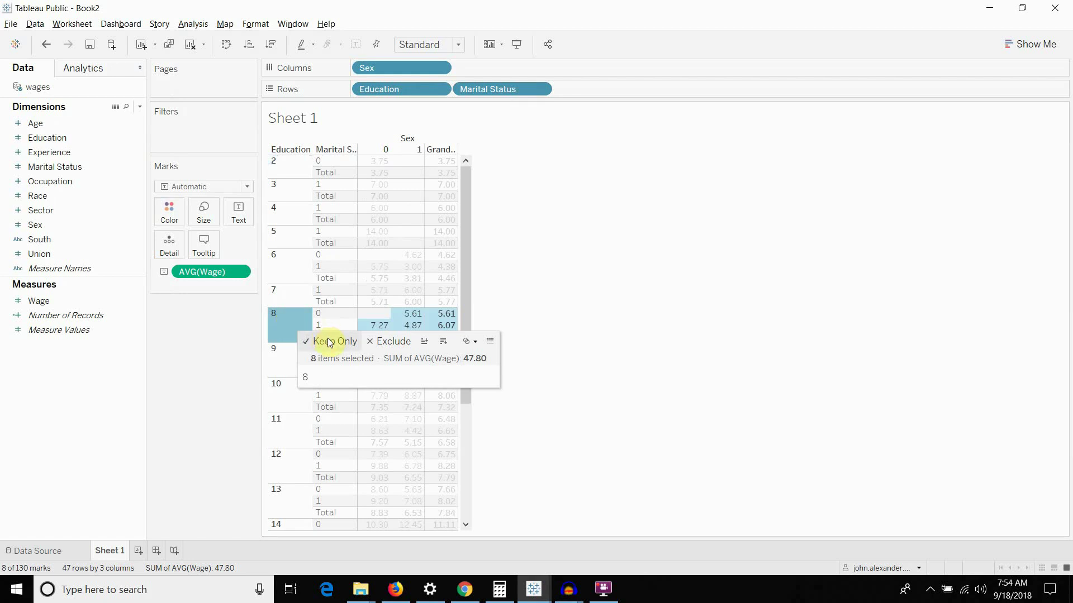
pyautogui.click(268, 319)
pyautogui.click(330, 316)
pyautogui.click(331, 324)
pyautogui.click(329, 316)
pyautogui.click(326, 335)
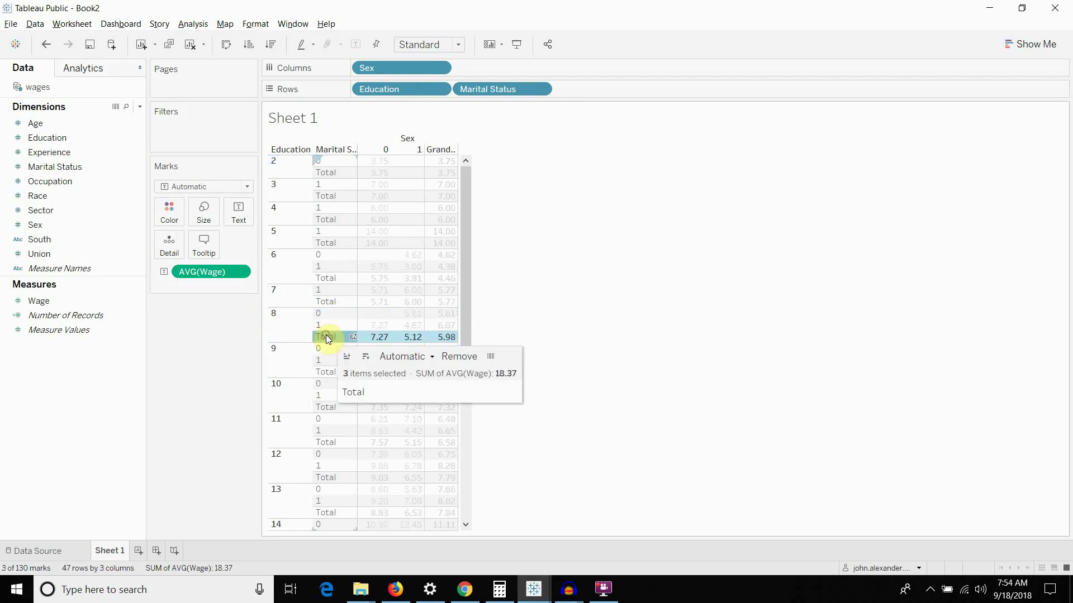
pyautogui.click(582, 216)
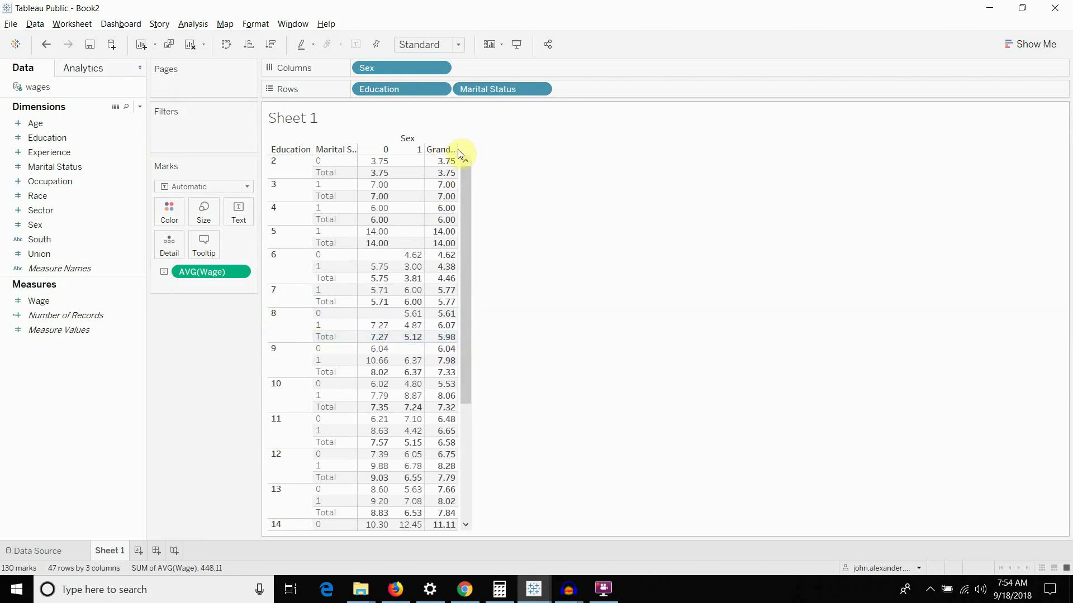
# Widen the Sex and Grand Total columns and compare with the Google Sheets pivot
pyautogui.moveTo(458, 150); pyautogui.dragTo(508, 150)
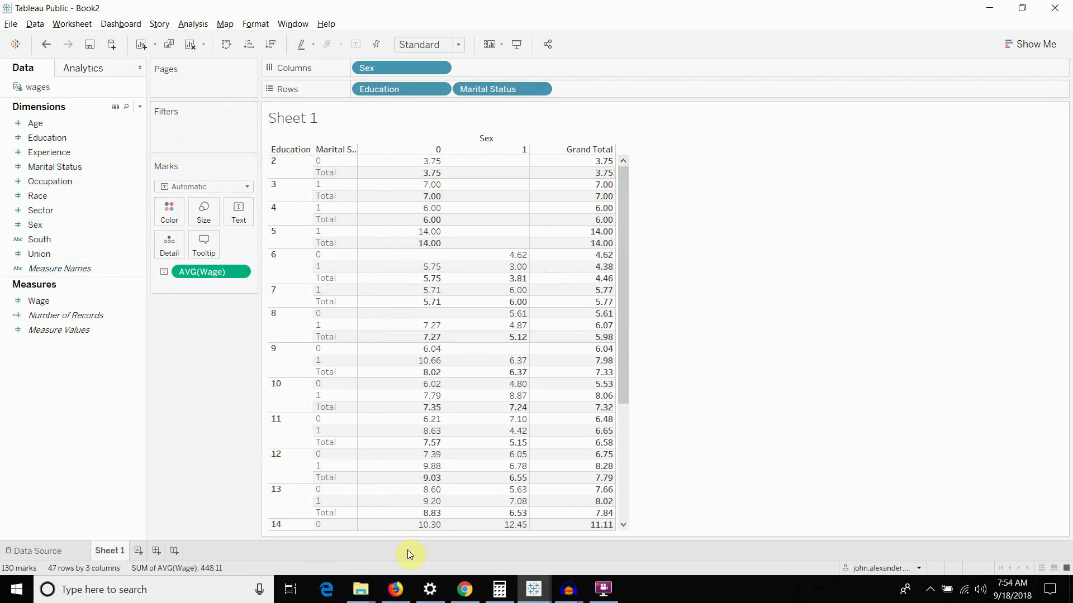
pyautogui.hotkey('alt', 'Tab')
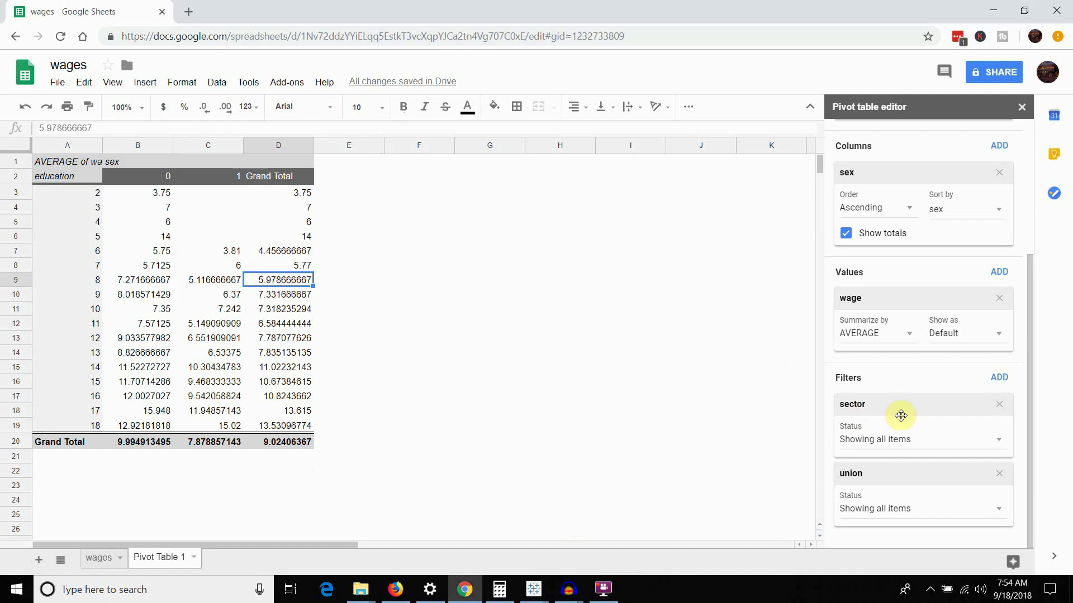
pyautogui.hotkey('alt', 'Tab')
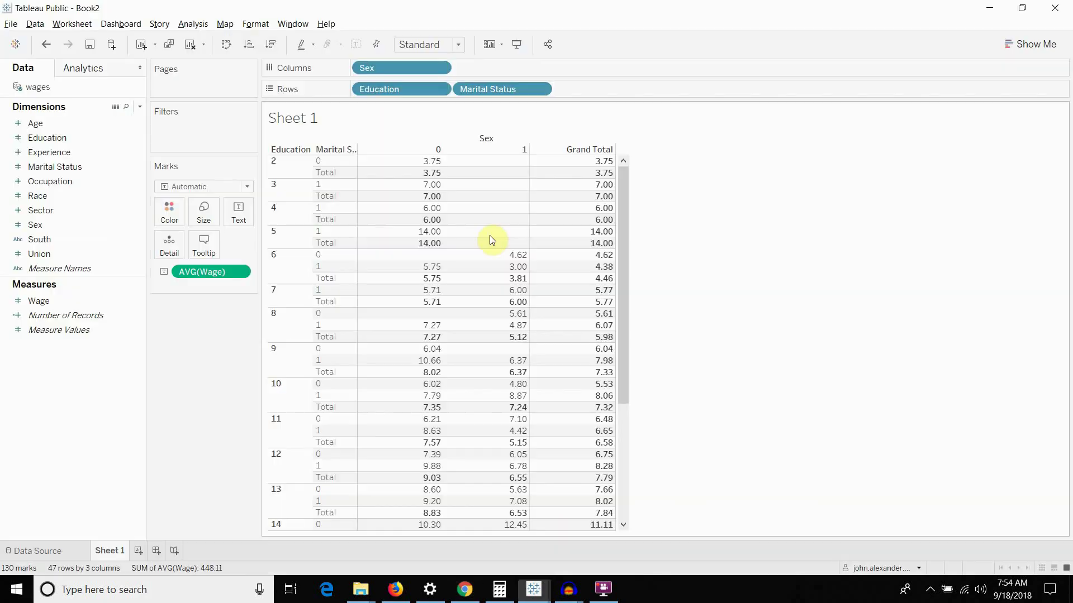
# Add Union and Sector to the Filters shelf, keeping all values in each
pyautogui.click(65, 210)
pyautogui.moveTo(67, 210); pyautogui.dragTo(89, 206)
pyautogui.moveTo(58, 250); pyautogui.dragTo(219, 133)
pyautogui.click(446, 342)
pyautogui.click(530, 464)
pyautogui.moveTo(51, 211); pyautogui.dragTo(213, 142)
pyautogui.click(437, 341)
pyautogui.click(530, 464)
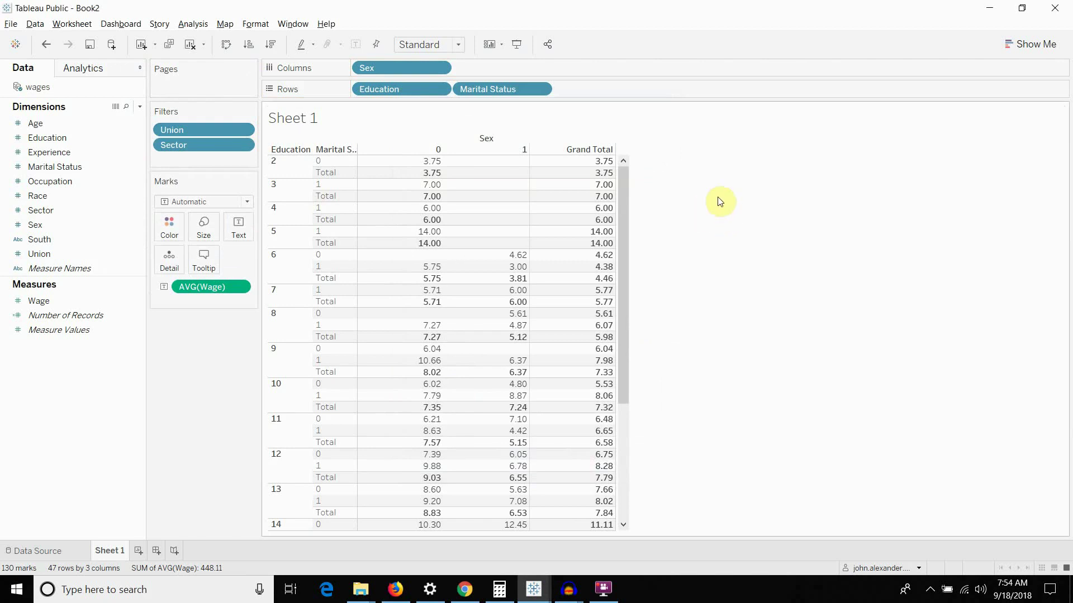
# Display the Union and Sector filter cards beside the crosstab
pyautogui.click(242, 130)
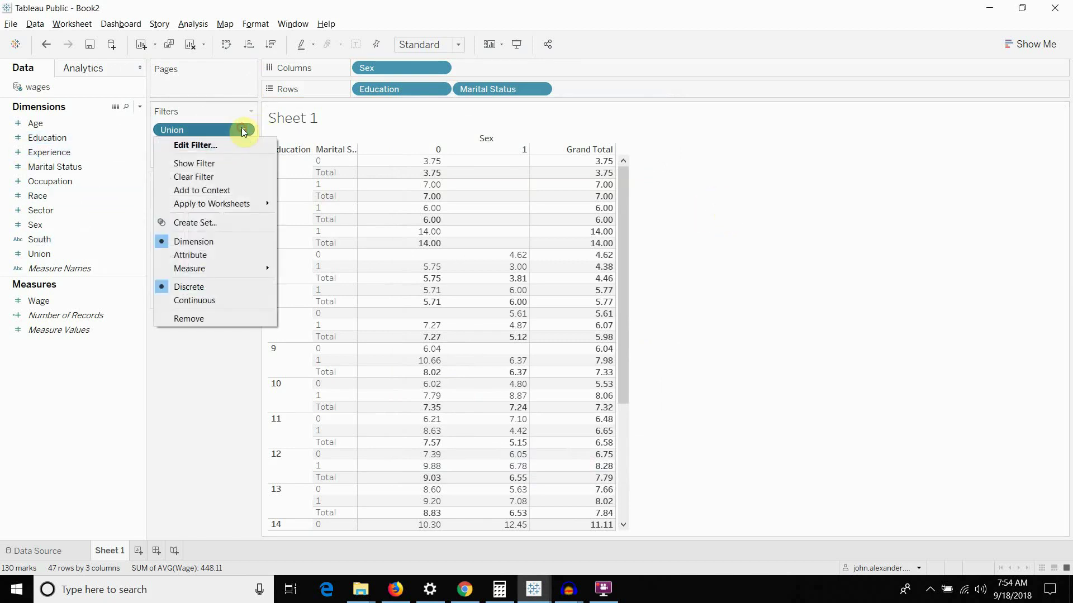
pyautogui.click(223, 161)
pyautogui.click(244, 145)
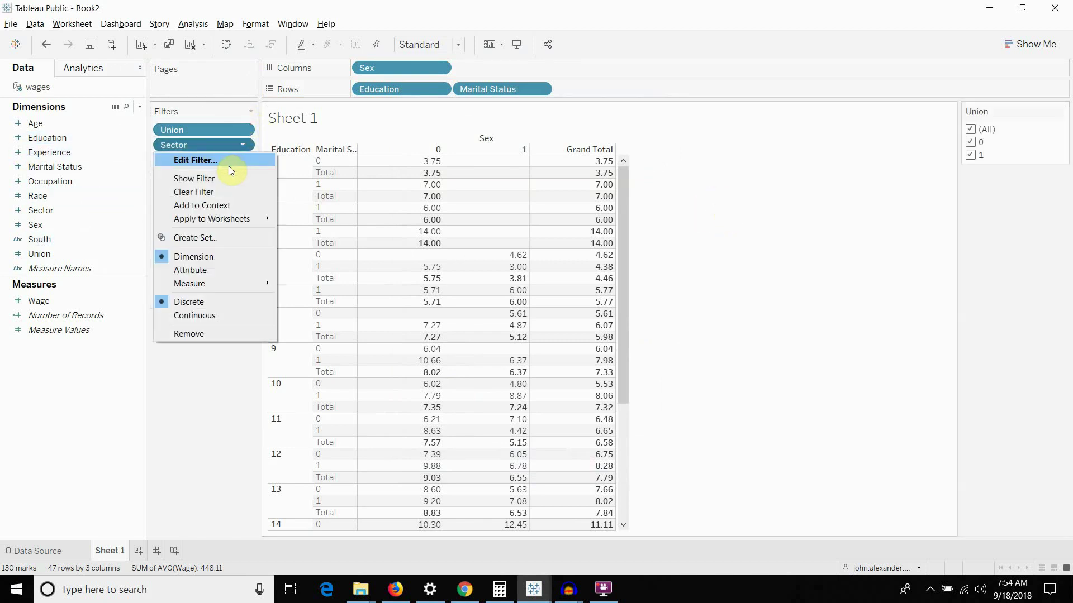
pyautogui.click(226, 179)
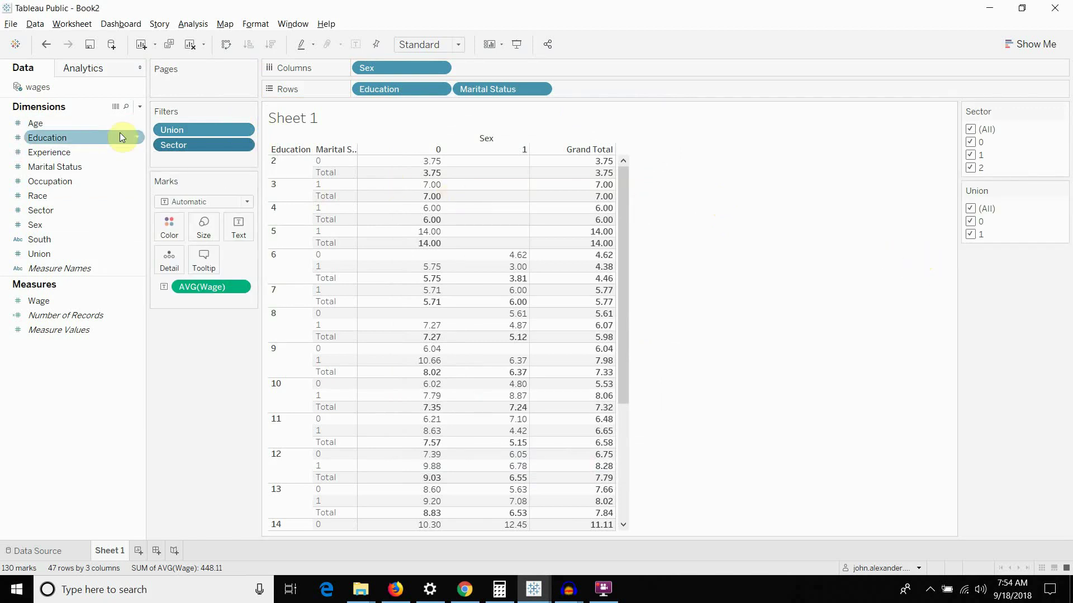